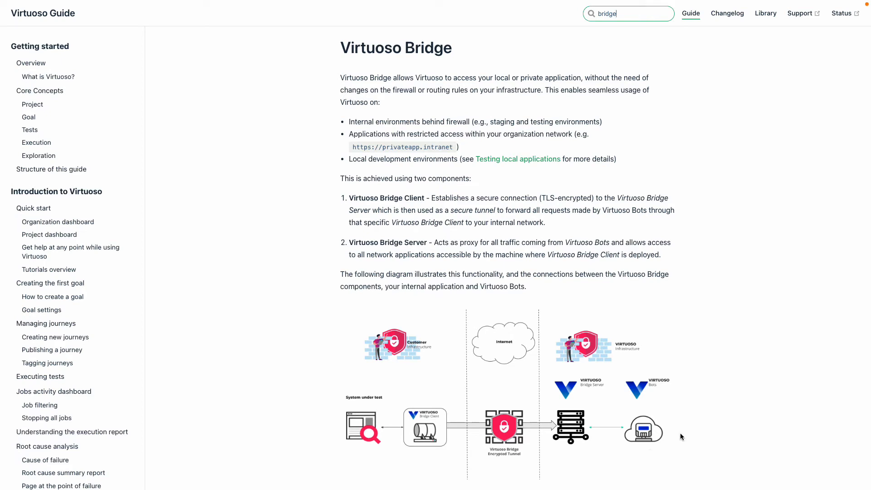
Review the Virtuoso Bridge guide's component diagram, setup instructions and launch examples that use an authentication token
{"action": "scroll", "coordinate": [679, 433], "scroll_direction": "down", "scroll_amount": 1}
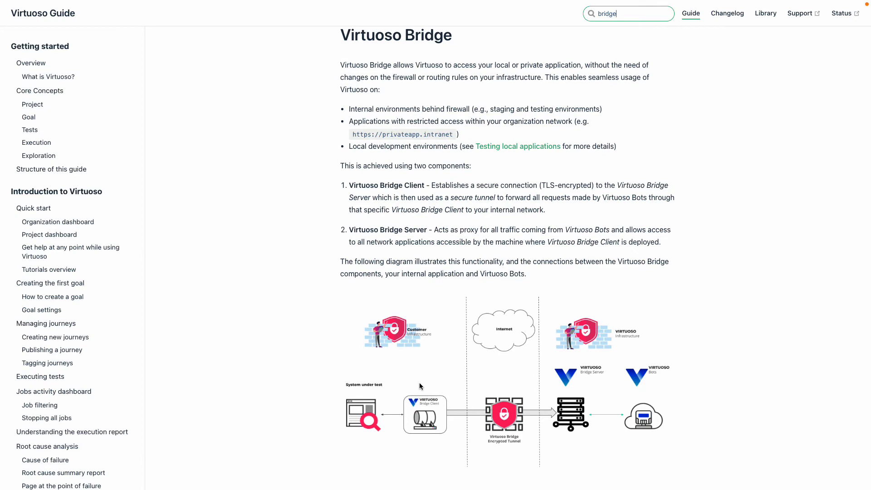
{"action": "scroll", "coordinate": [420, 383], "scroll_direction": "down", "scroll_amount": 6}
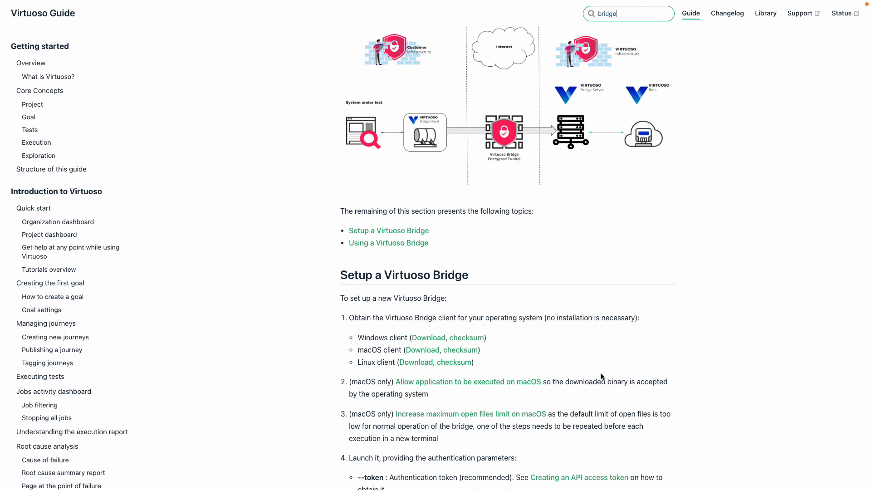
{"action": "scroll", "coordinate": [601, 377], "scroll_direction": "up", "scroll_amount": 3}
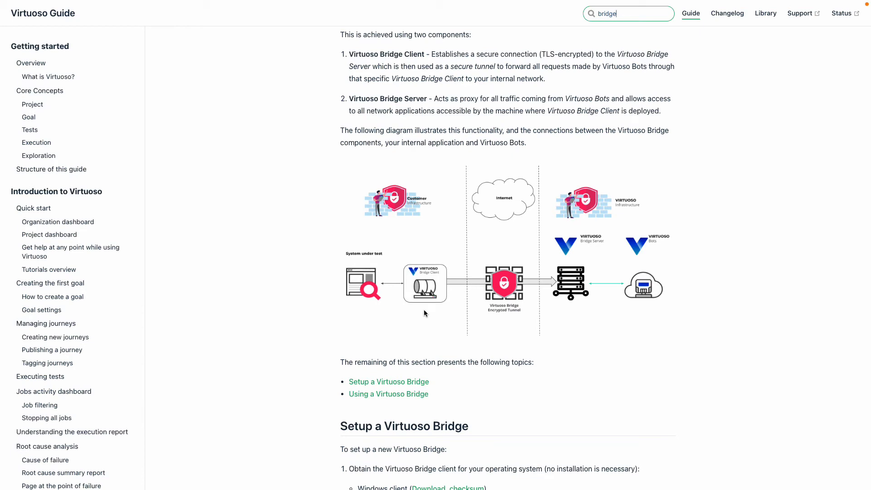
{"action": "scroll", "coordinate": [424, 313], "scroll_direction": "down", "scroll_amount": 12}
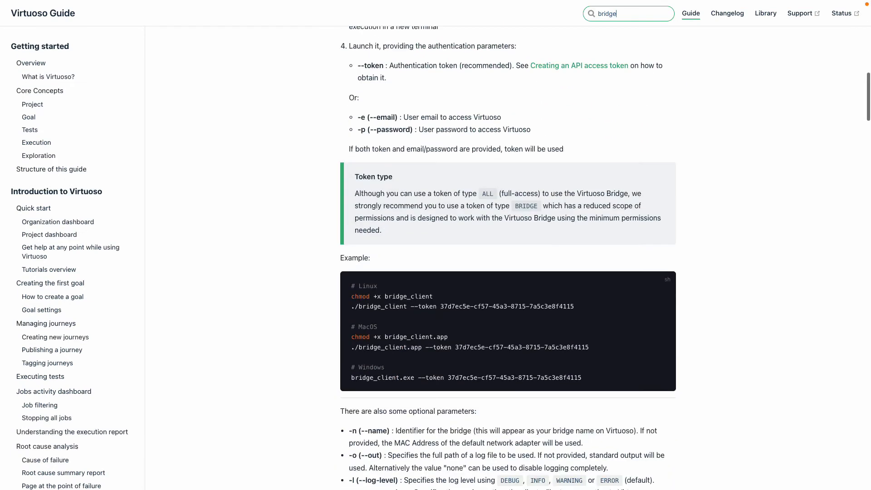
{"action": "left_click_drag", "start_coordinate": [440, 307], "coordinate": [585, 304]}
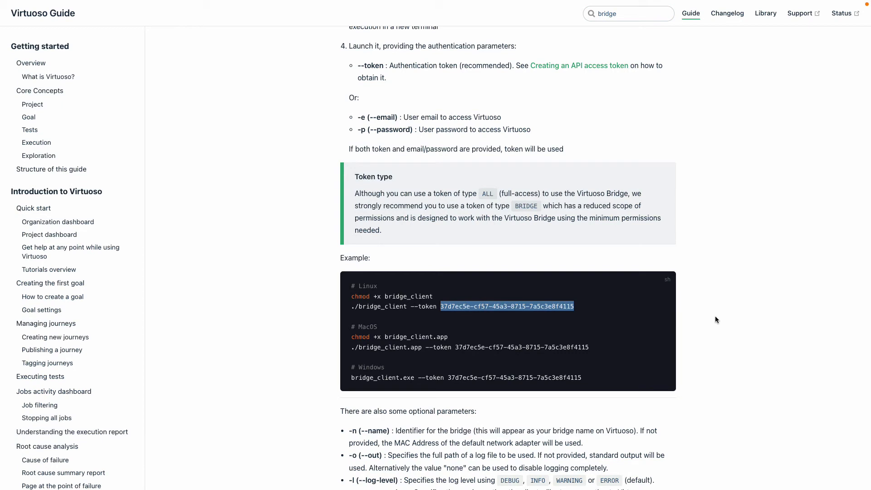
{"action": "left_click", "coordinate": [719, 340]}
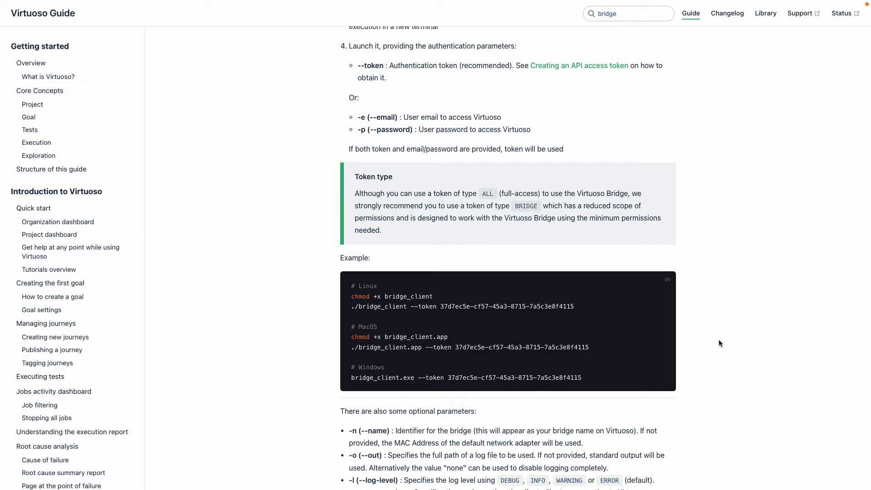
{"action": "scroll", "coordinate": [719, 339], "scroll_direction": "up", "scroll_amount": 10}
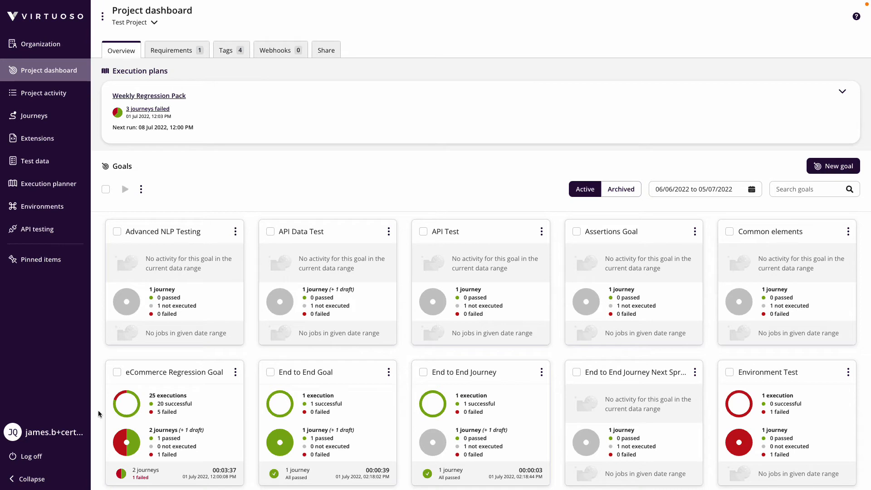
In the Virtuoso user profile, create a BRIDGE-type API token with the note "Bridge Certification" and copy the token
{"action": "left_click", "coordinate": [48, 433]}
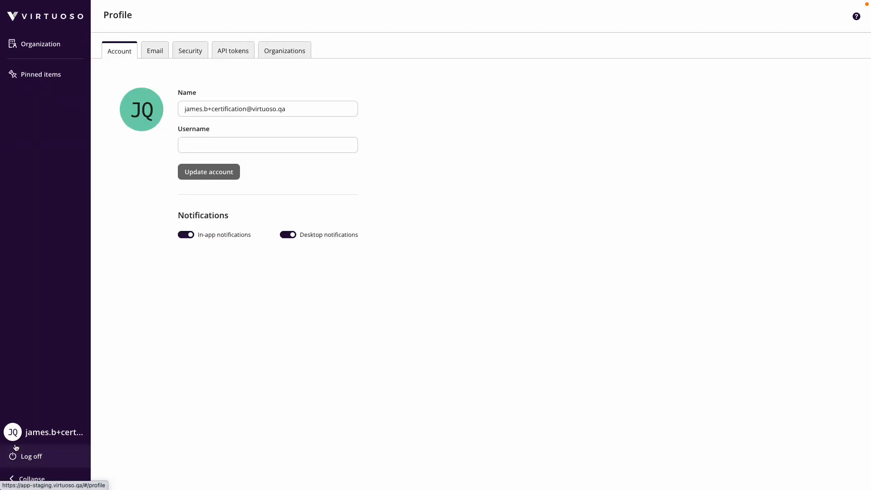
{"action": "left_click", "coordinate": [232, 53]}
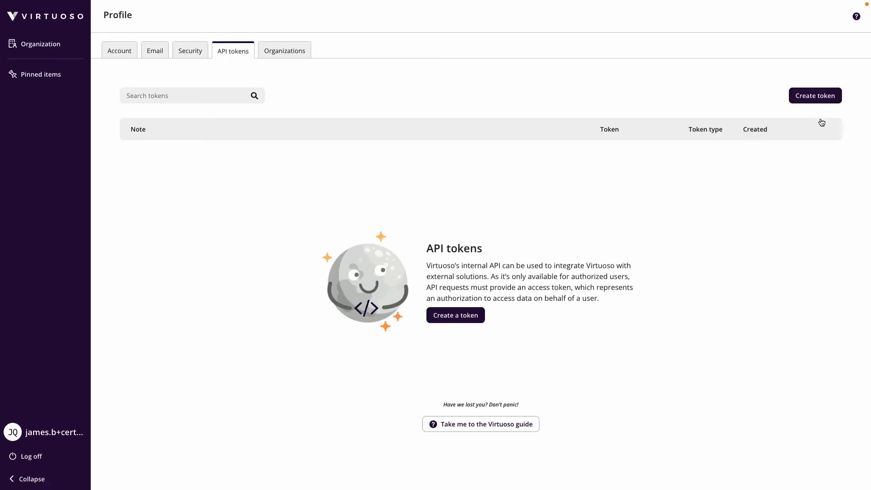
{"action": "left_click", "coordinate": [815, 95]}
{"action": "left_click", "coordinate": [570, 91]}
{"action": "type", "text": "Bridge "}
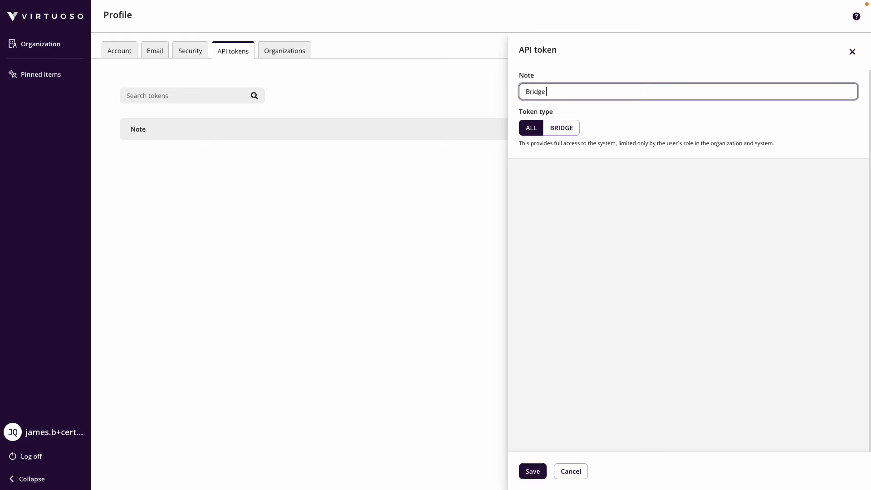
{"action": "type", "text": "Certification"}
{"action": "left_click", "coordinate": [566, 133]}
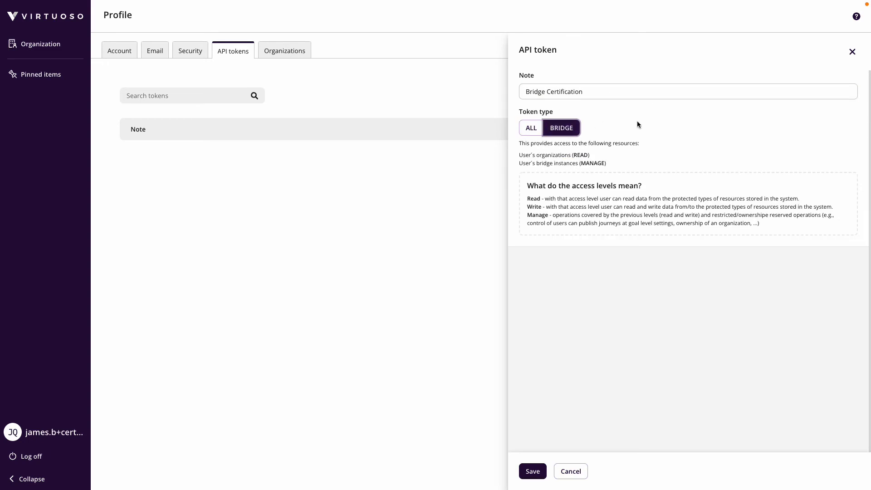
{"action": "left_click", "coordinate": [533, 472]}
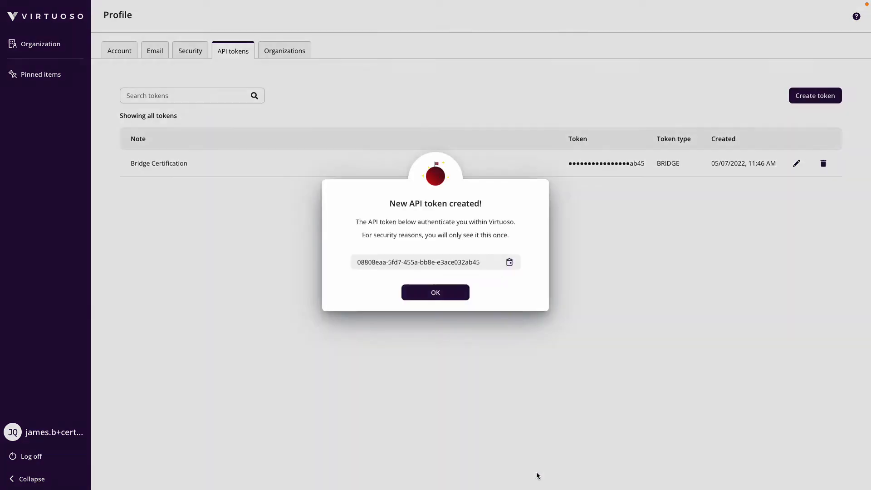
{"action": "left_click", "coordinate": [508, 264]}
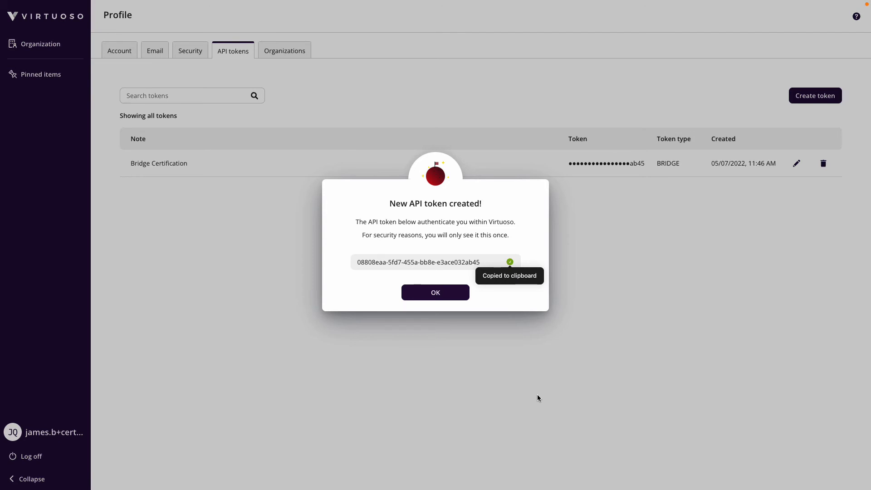
{"action": "left_click", "coordinate": [445, 296]}
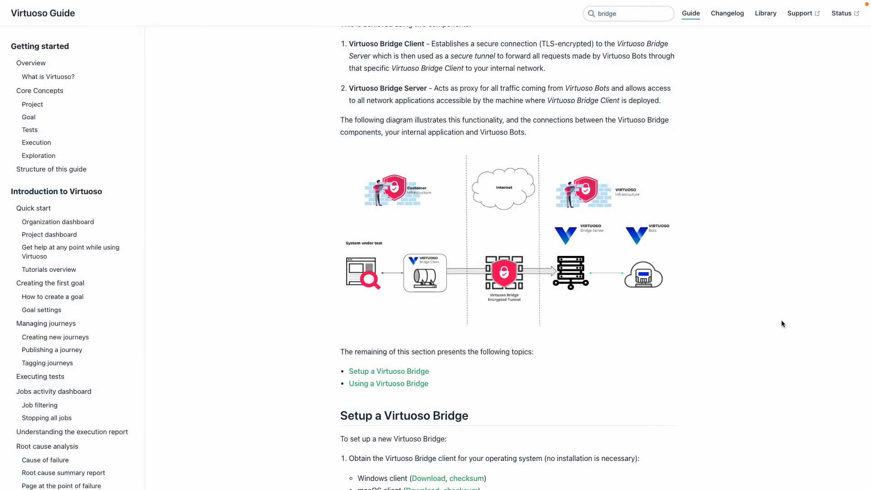
Switch back to the Virtuoso Guide and download the macOS bridge client from the Virtuoso Bridge setup section
{"action": "scroll", "coordinate": [781, 320], "scroll_direction": "up", "scroll_amount": 4}
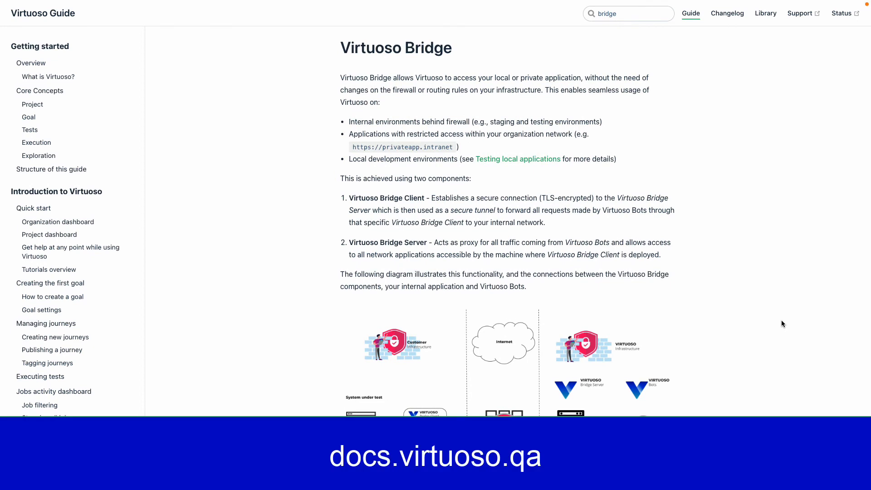
{"action": "left_click_drag", "start_coordinate": [618, 15], "coordinate": [586, 16]}
{"action": "left_click", "coordinate": [768, 157]}
{"action": "scroll", "coordinate": [630, 211], "scroll_direction": "down", "scroll_amount": 9}
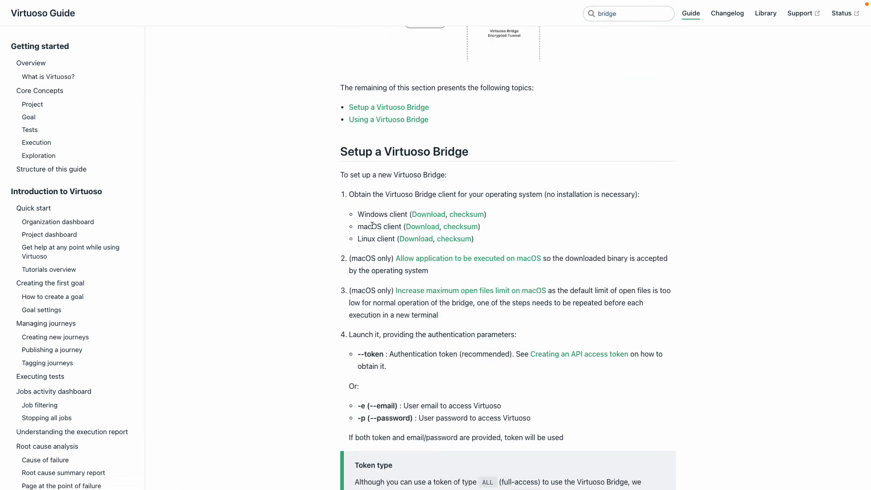
{"action": "left_click", "coordinate": [417, 230]}
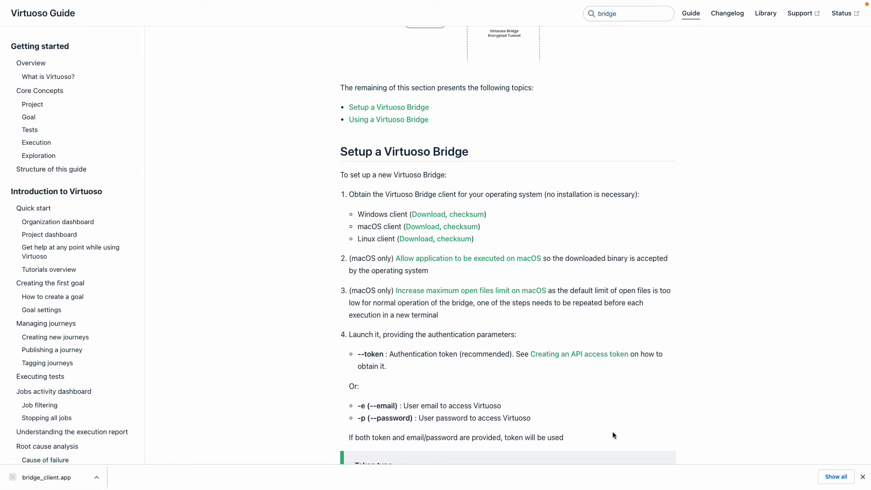
{"action": "left_click", "coordinate": [863, 477]}
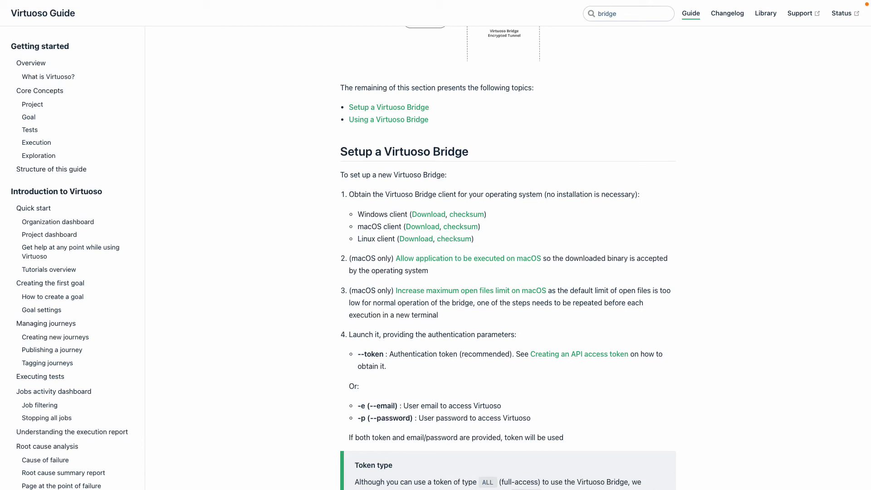
Examine the guide's macOS example commands for the bridge client and the optional -n (--name) parameter
{"action": "scroll", "coordinate": [661, 342], "scroll_direction": "down", "scroll_amount": 10}
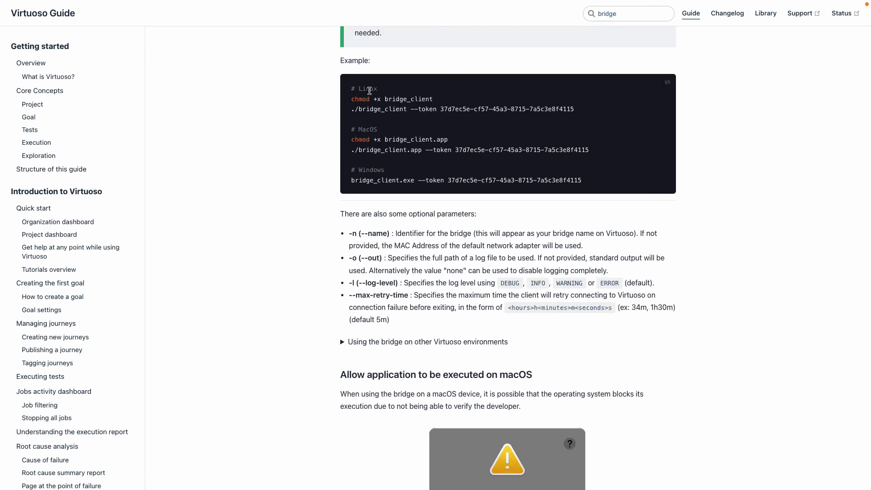
{"action": "left_click_drag", "start_coordinate": [454, 143], "coordinate": [350, 142]}
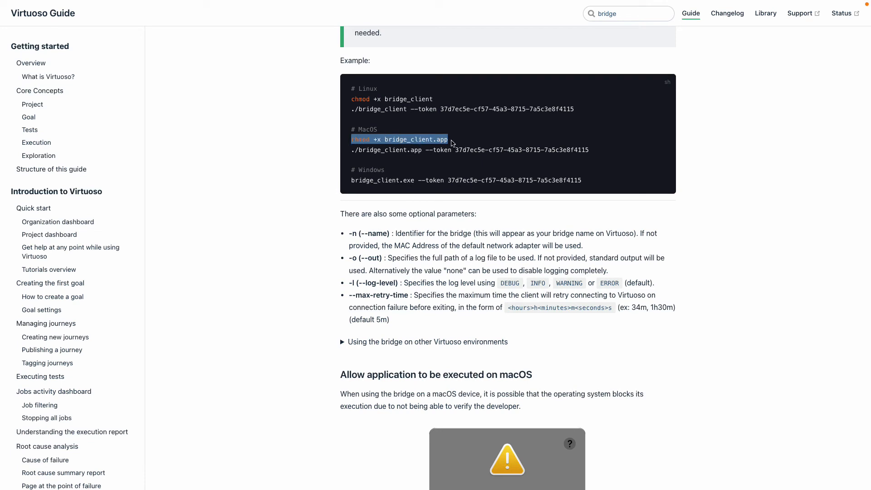
{"action": "left_click", "coordinate": [744, 239]}
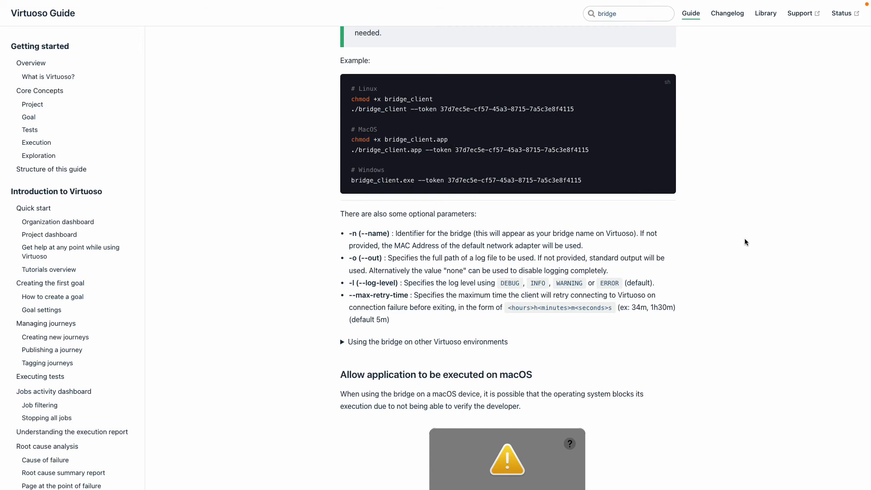
{"action": "left_click_drag", "start_coordinate": [351, 150], "coordinate": [596, 151]}
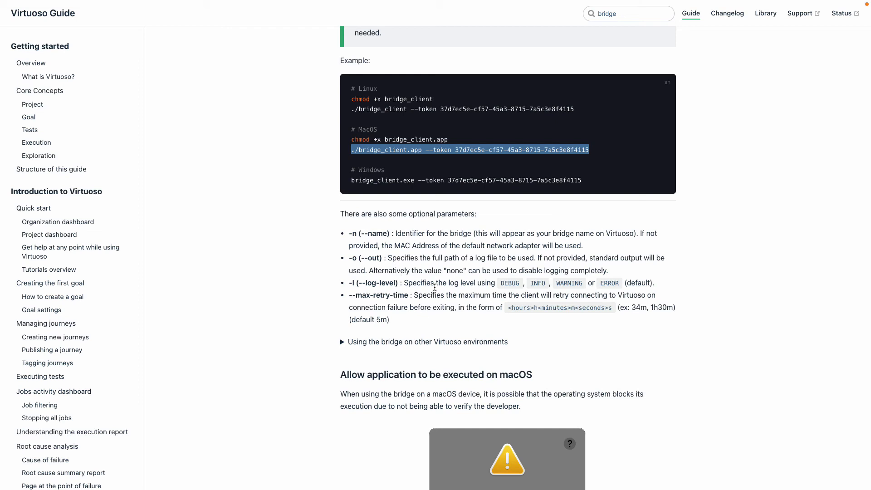
{"action": "left_click_drag", "start_coordinate": [348, 233], "coordinate": [355, 234]}
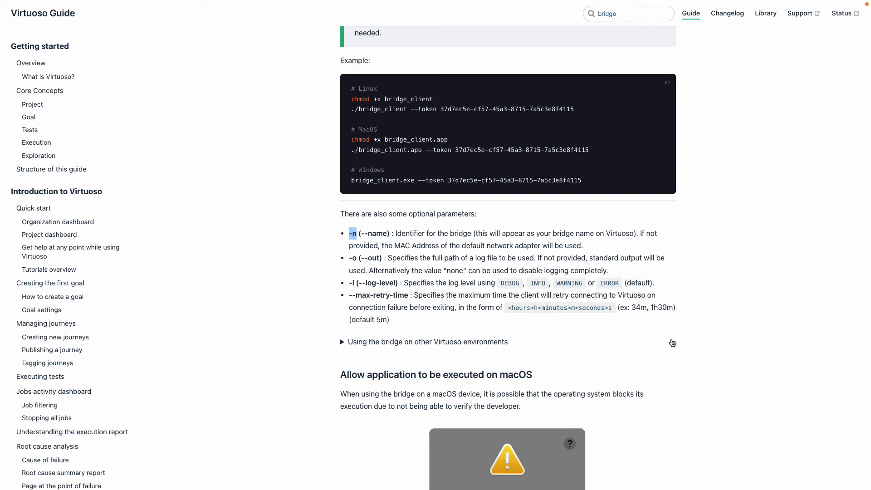
{"action": "left_click", "coordinate": [351, 236]}
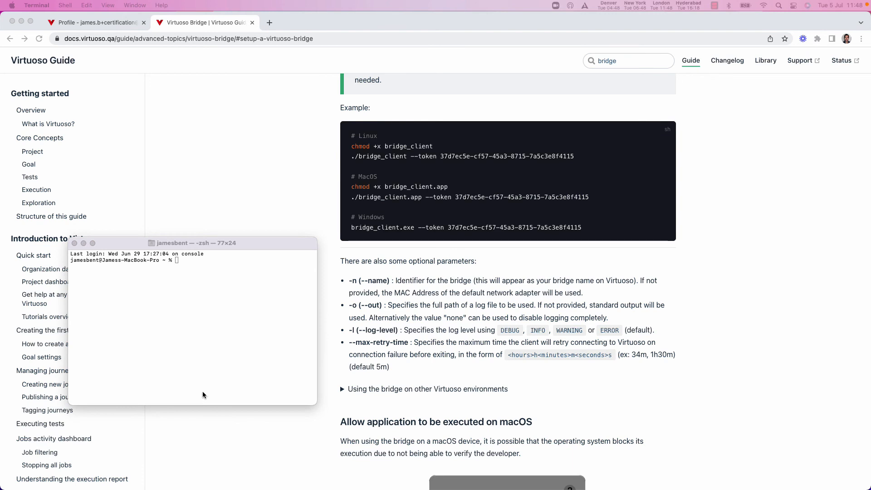
In Terminal, make the bridge client executable with chmod +x /Applications/bridge_client.app
{"action": "left_click", "coordinate": [172, 304]}
{"action": "key", "text": "super+v"}
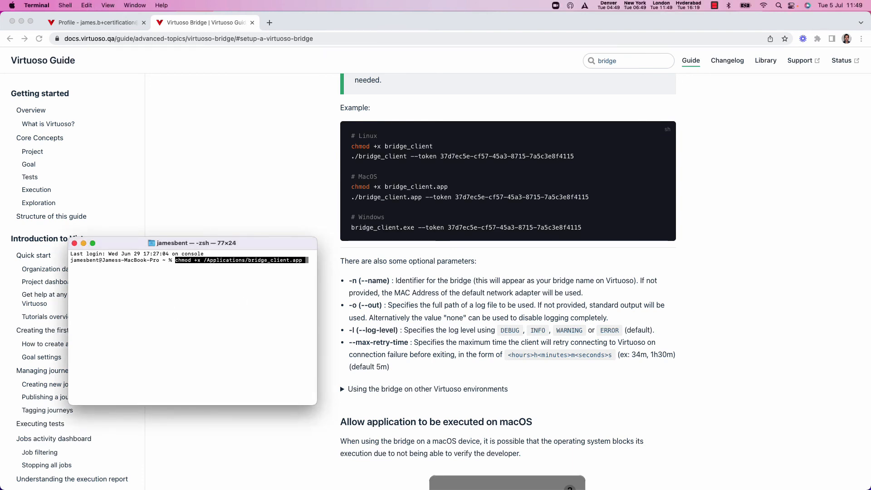
{"action": "key", "text": "Return"}
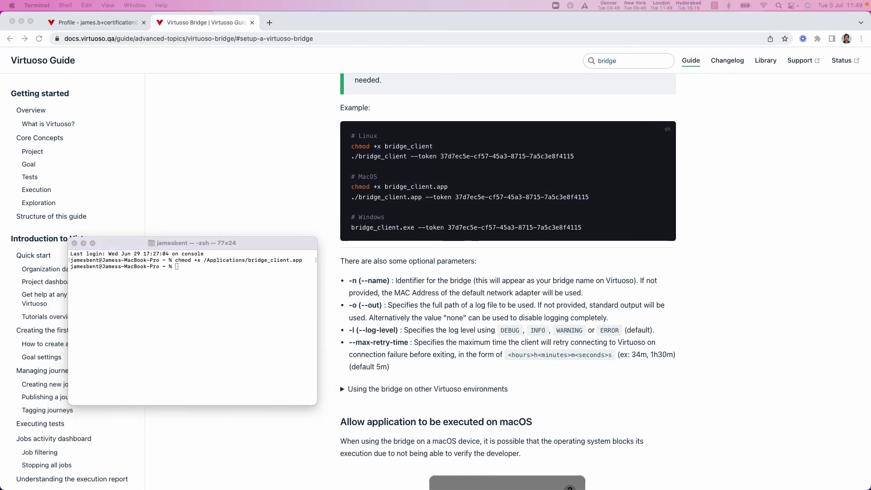
Launch /Applications/bridge_client.app with --token followed by the copied API token, plus the options --staging -n certification
{"action": "left_click", "coordinate": [186, 270]}
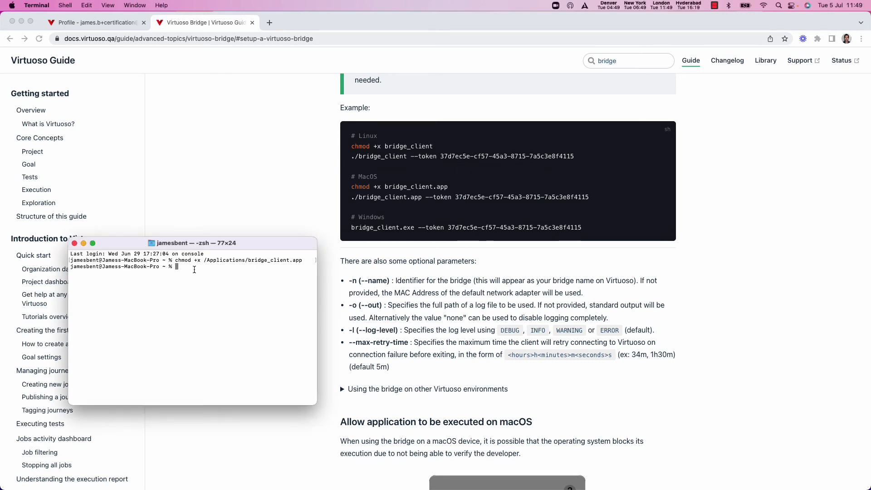
{"action": "key", "text": "super+v"}
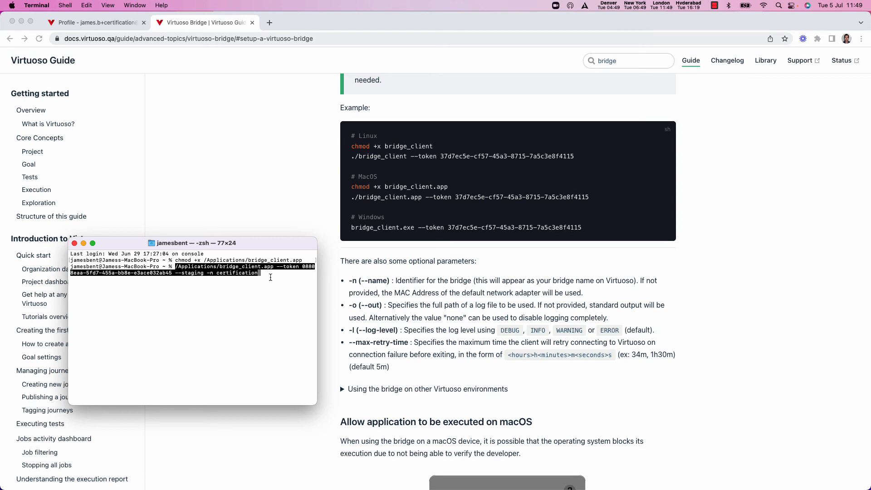
{"action": "key", "text": "Return"}
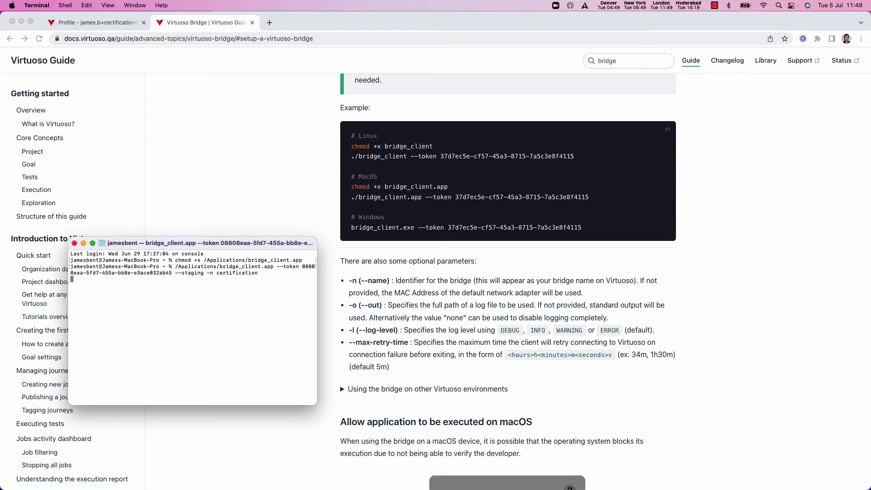
Reposition and enlarge the terminal window, and check the bridge client's connection log
{"action": "left_click_drag", "start_coordinate": [311, 402], "coordinate": [408, 420]}
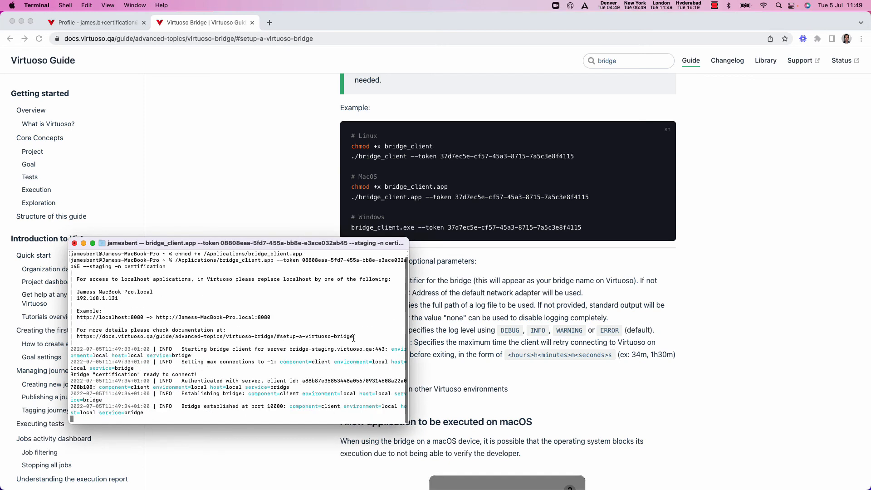
{"action": "left_click_drag", "start_coordinate": [309, 246], "coordinate": [288, 130]}
{"action": "left_click_drag", "start_coordinate": [388, 311], "coordinate": [559, 336]}
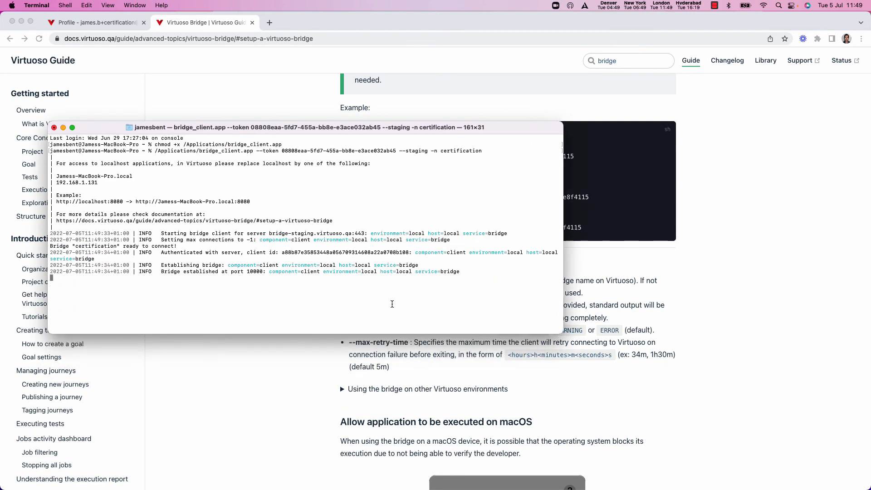
{"action": "left_click_drag", "start_coordinate": [164, 274], "coordinate": [270, 271]}
{"action": "left_click", "coordinate": [268, 282]}
Read the guide's "Testing local applications" section on the alternative addresses that replace localhost
{"action": "left_click", "coordinate": [305, 364]}
{"action": "scroll", "coordinate": [467, 327], "scroll_direction": "down", "scroll_amount": 5}
{"action": "scroll", "coordinate": [466, 327], "scroll_direction": "down", "scroll_amount": 15}
{"action": "scroll", "coordinate": [466, 326], "scroll_direction": "down", "scroll_amount": 15}
{"action": "scroll", "coordinate": [467, 329], "scroll_direction": "down", "scroll_amount": 1}
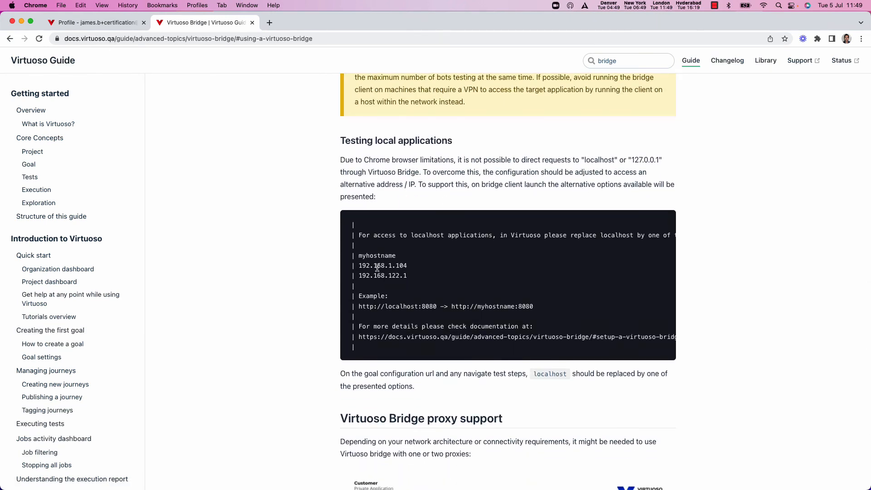
{"action": "left_click_drag", "start_coordinate": [360, 267], "coordinate": [410, 266]}
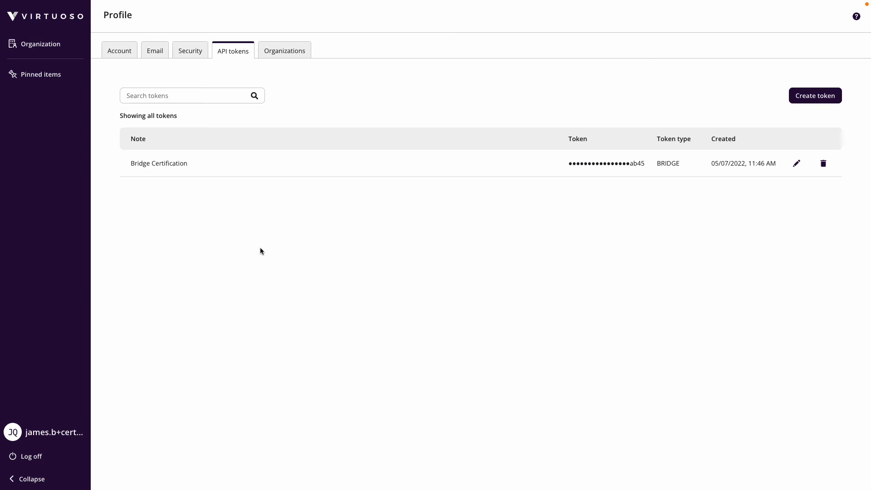
Return to the Virtuoso app and open the Test Project dashboard from the organization's projects
{"action": "left_click", "coordinate": [43, 49]}
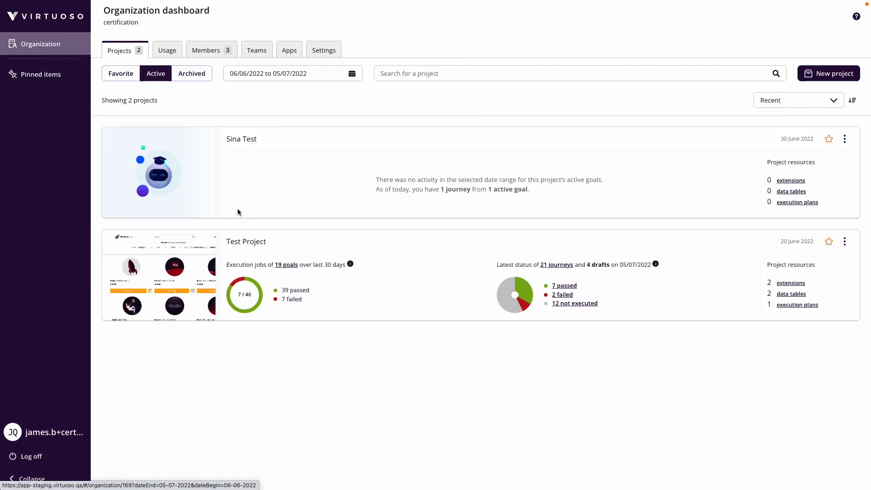
{"action": "left_click", "coordinate": [252, 243]}
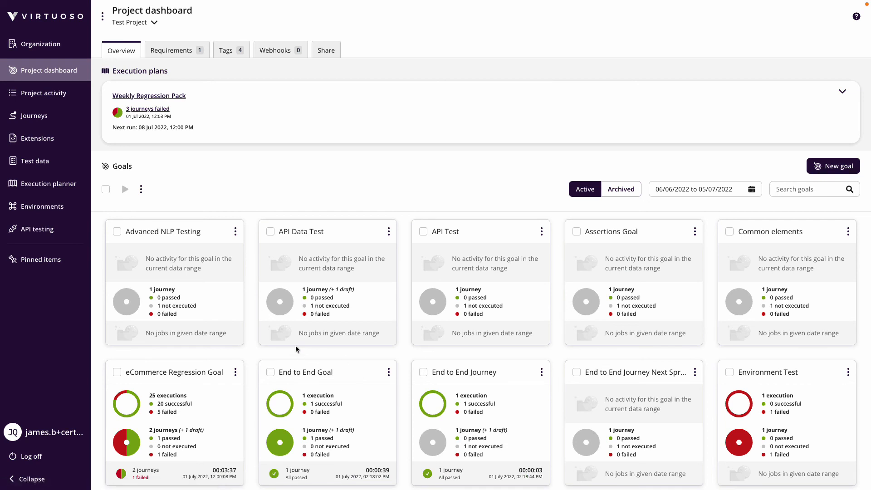
Open the End to End Goal from the project's goals and bring up its goal settings for editing
{"action": "scroll", "coordinate": [313, 377], "scroll_direction": "down", "scroll_amount": 1}
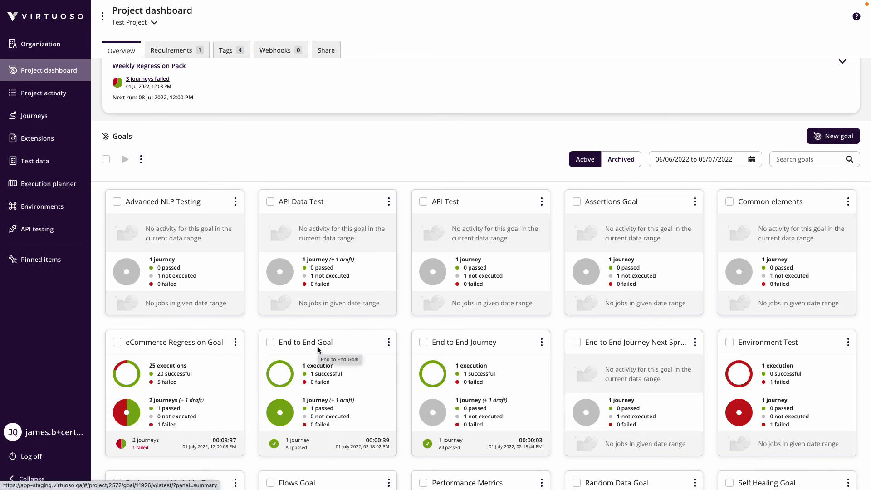
{"action": "left_click", "coordinate": [308, 344]}
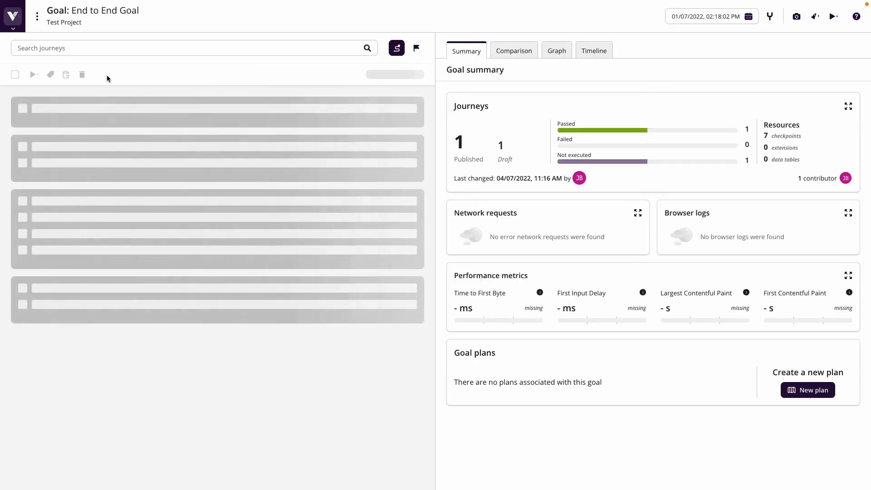
{"action": "left_click", "coordinate": [37, 17]}
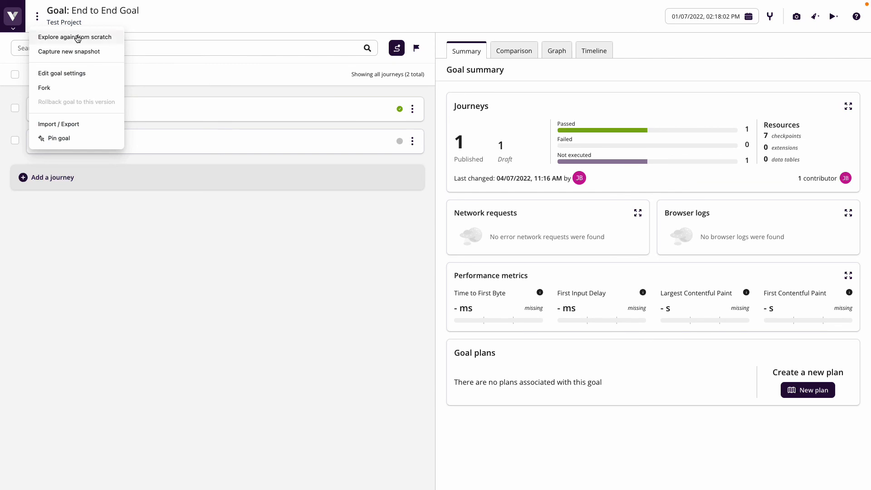
{"action": "left_click", "coordinate": [81, 74]}
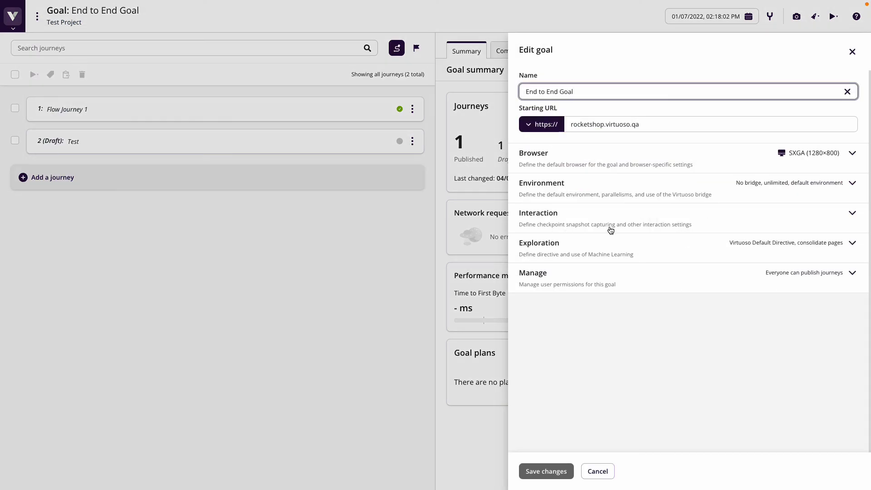
In the goal's Environment settings, set Virtuoso Bridge to the certification bridge and save the changes
{"action": "left_click", "coordinate": [646, 189]}
{"action": "scroll", "coordinate": [644, 188], "scroll_direction": "down", "scroll_amount": 1}
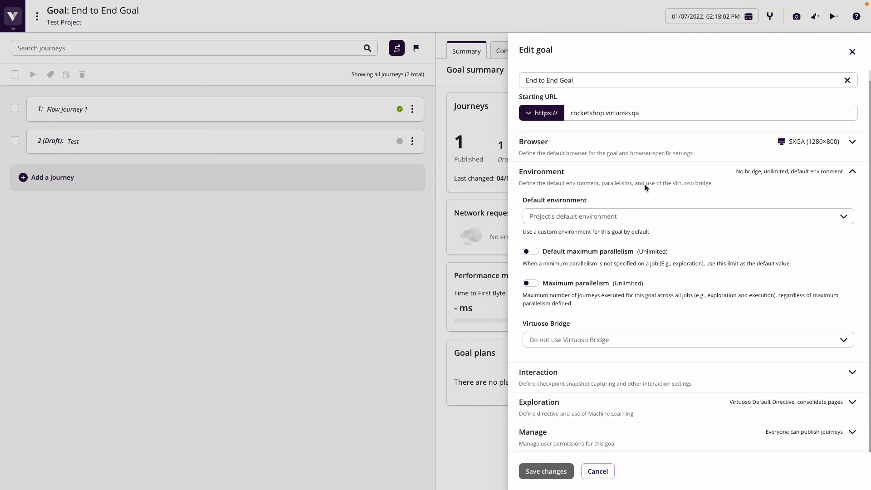
{"action": "left_click", "coordinate": [618, 340]}
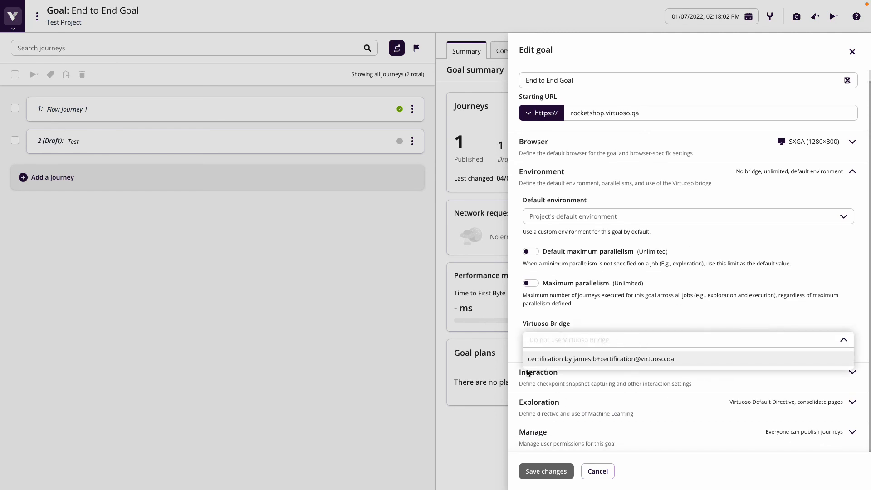
{"action": "left_click", "coordinate": [574, 360]}
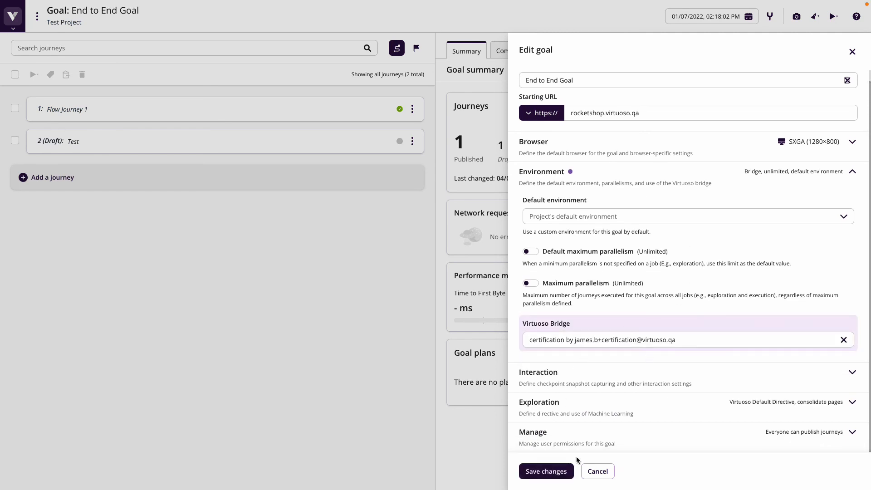
{"action": "left_click", "coordinate": [557, 471]}
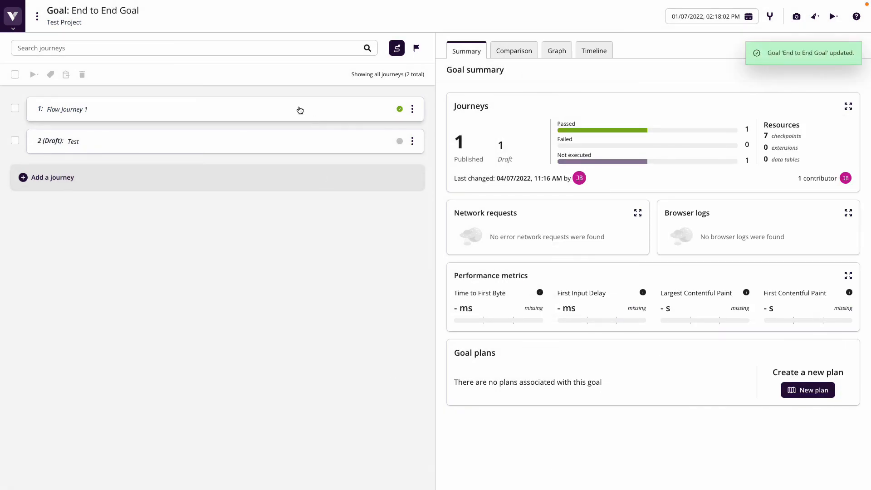
Select only Flow Journey 1 in the End to End Goal and execute it
{"action": "left_click", "coordinate": [15, 108]}
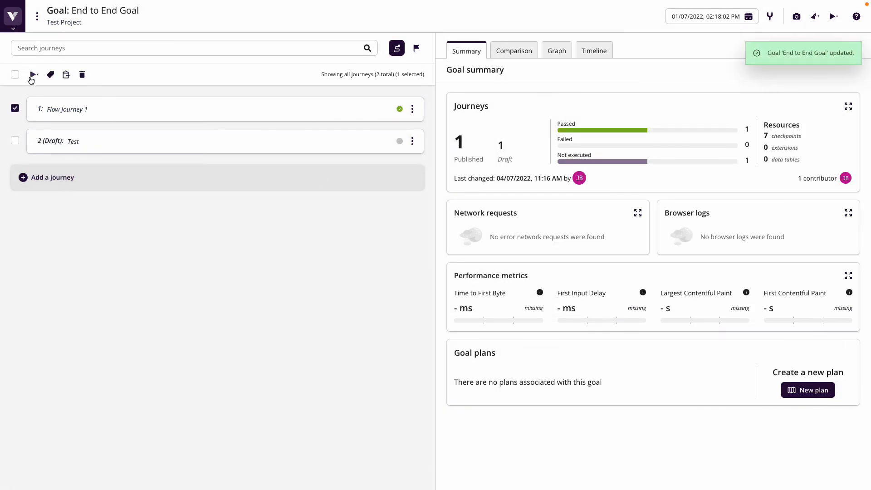
{"action": "left_click", "coordinate": [33, 76]}
{"action": "left_click", "coordinate": [103, 73]}
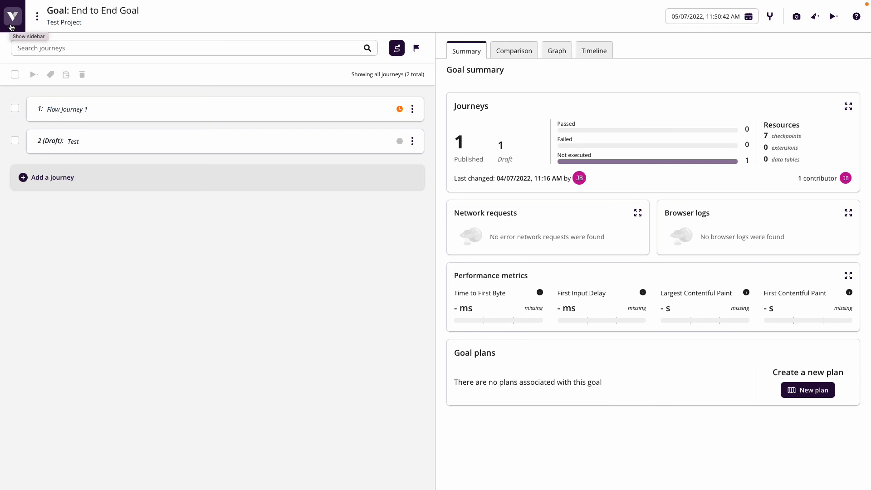
Open the latest End to End Goal execution from the Test Project's activity
{"action": "left_click", "coordinate": [11, 26]}
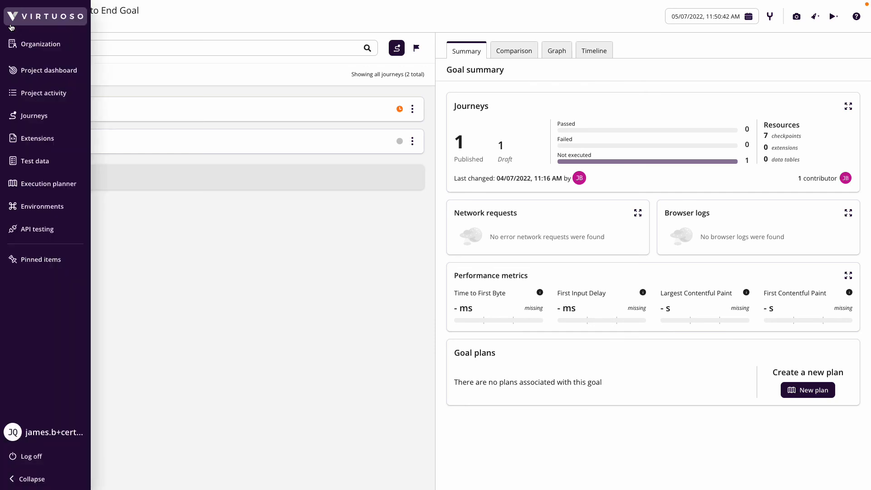
{"action": "left_click", "coordinate": [30, 92]}
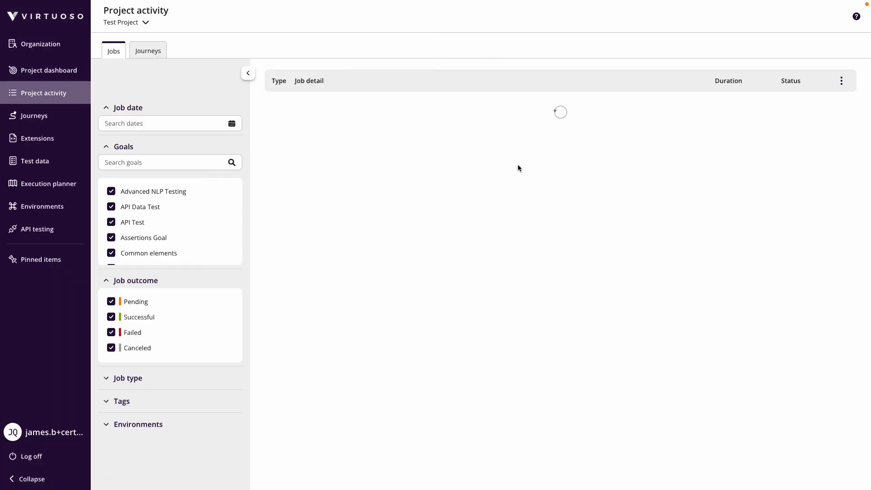
{"action": "left_click", "coordinate": [495, 117]}
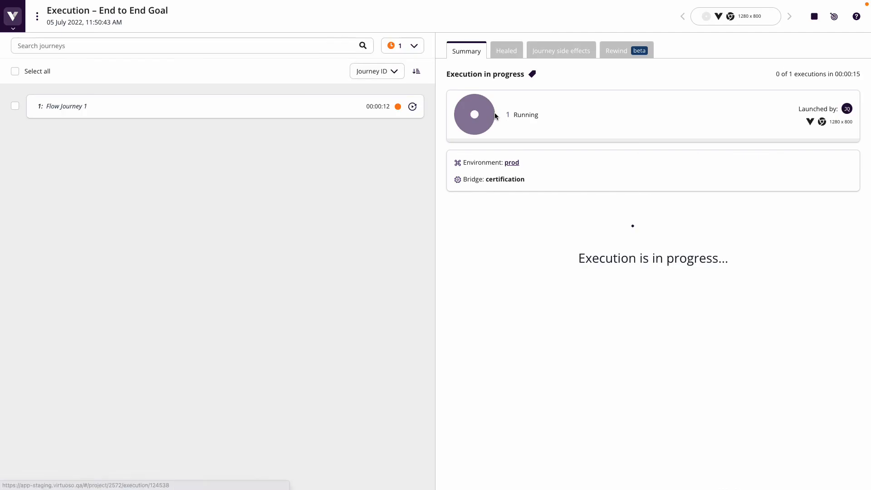
Check which bridge the execution uses and examine the checkpoint steps of Flow Journey 1
{"action": "left_click_drag", "start_coordinate": [454, 179], "coordinate": [533, 186]}
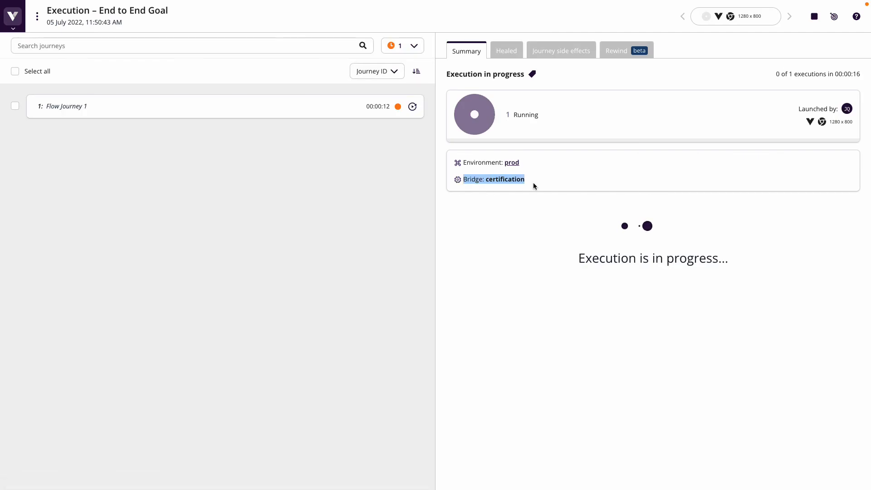
{"action": "left_click", "coordinate": [489, 254]}
{"action": "left_click", "coordinate": [334, 108]}
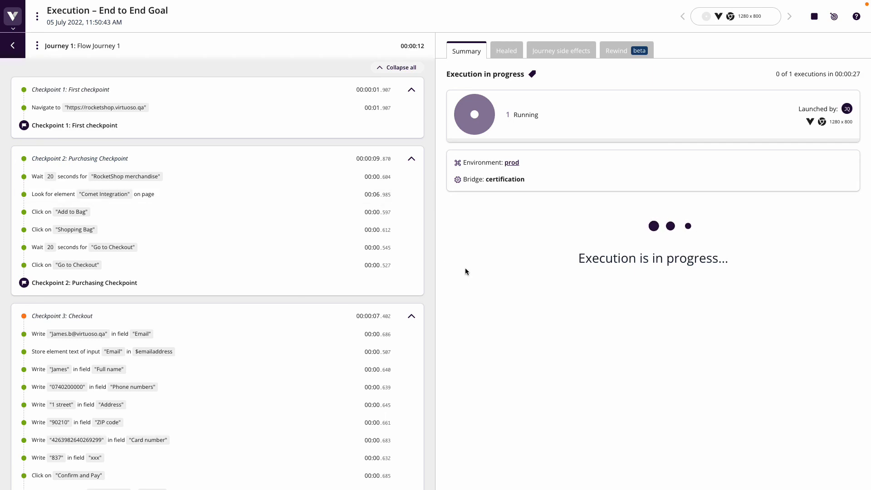
{"action": "left_click_drag", "start_coordinate": [459, 179], "coordinate": [531, 182]}
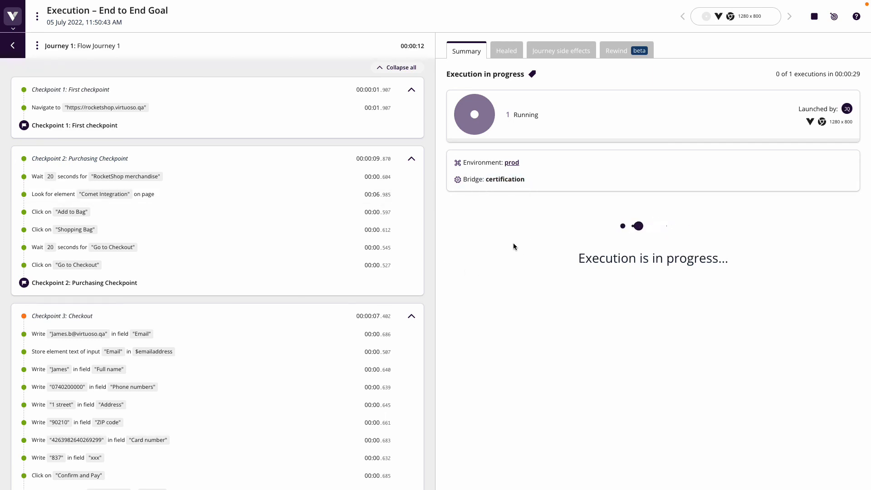